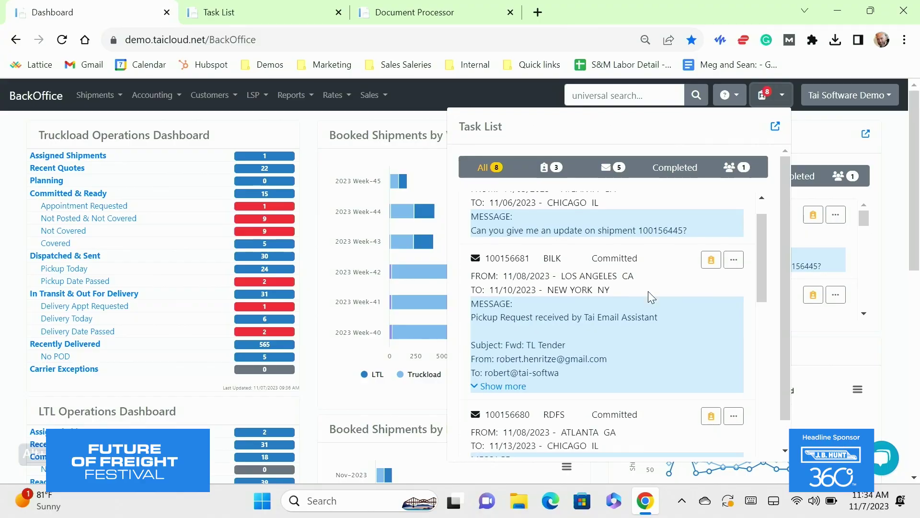
Step: Open truckload 100156681 from the Task List and expand its full TL Tender email
scroll(649, 292, down, 1)
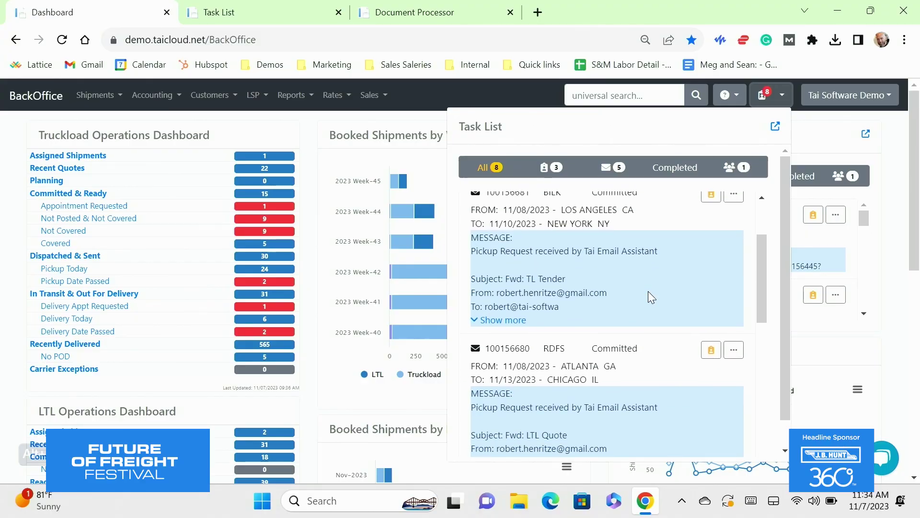
scroll(648, 292, up, 2)
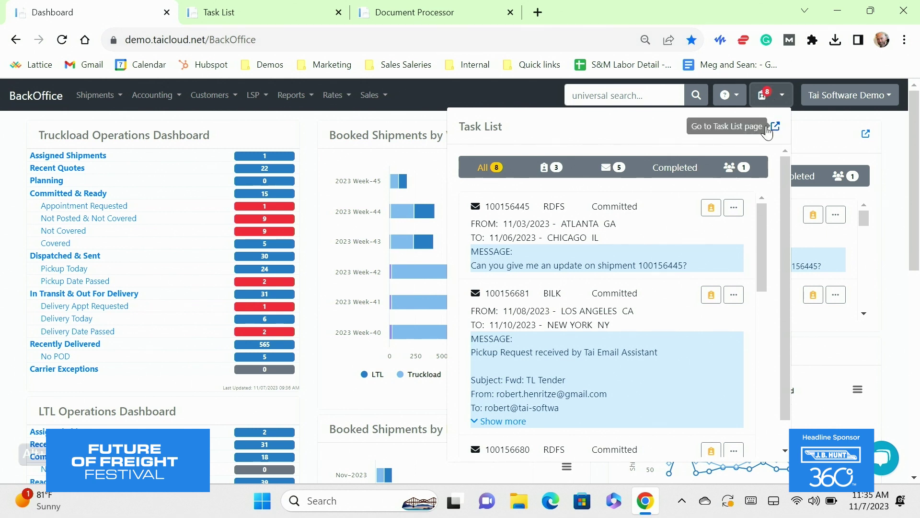
click(268, 13)
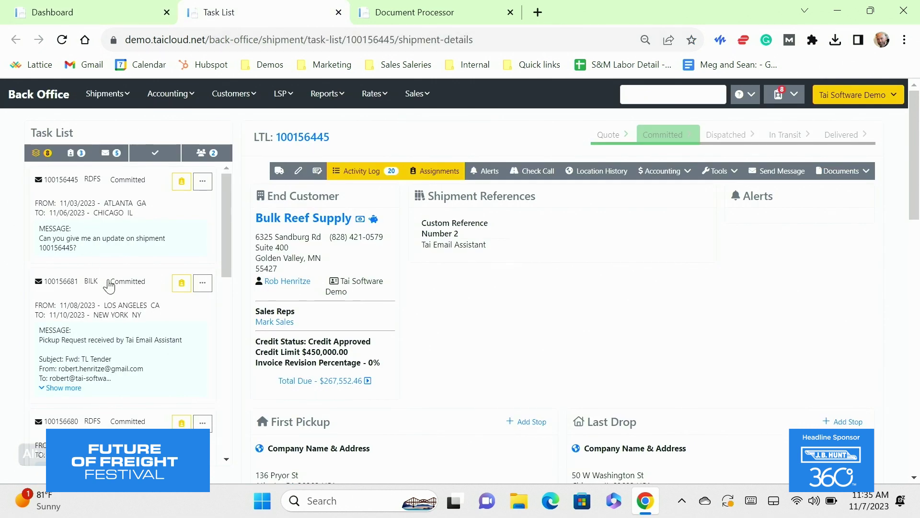
click(190, 315)
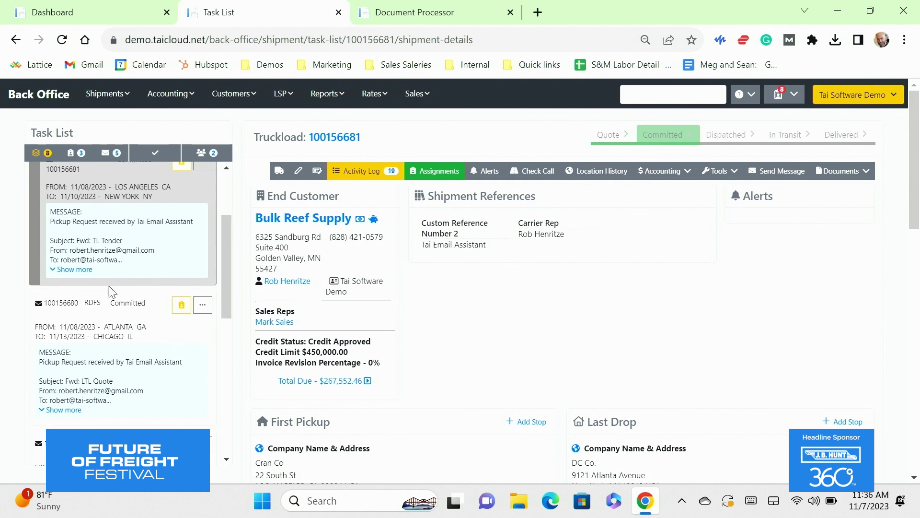
click(69, 271)
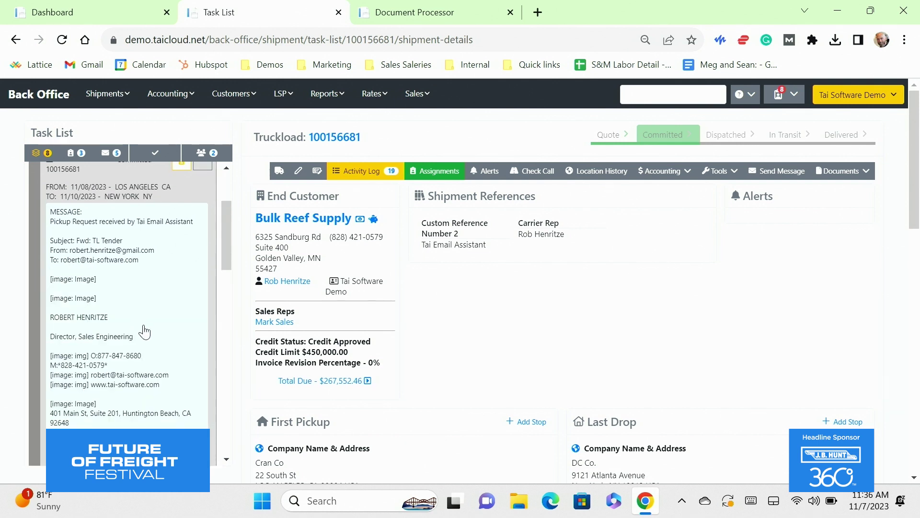
Step: Review the tender email and the 100156681 shipment details, priced at $11,616.14 sell with 27.54% margin
scroll(144, 331, down, 6)
scroll(144, 330, up, 1)
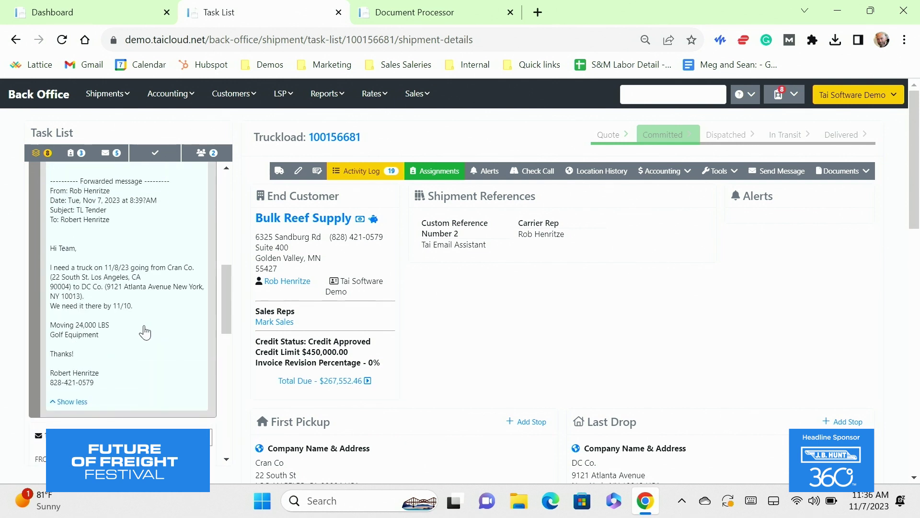
right_click(119, 283)
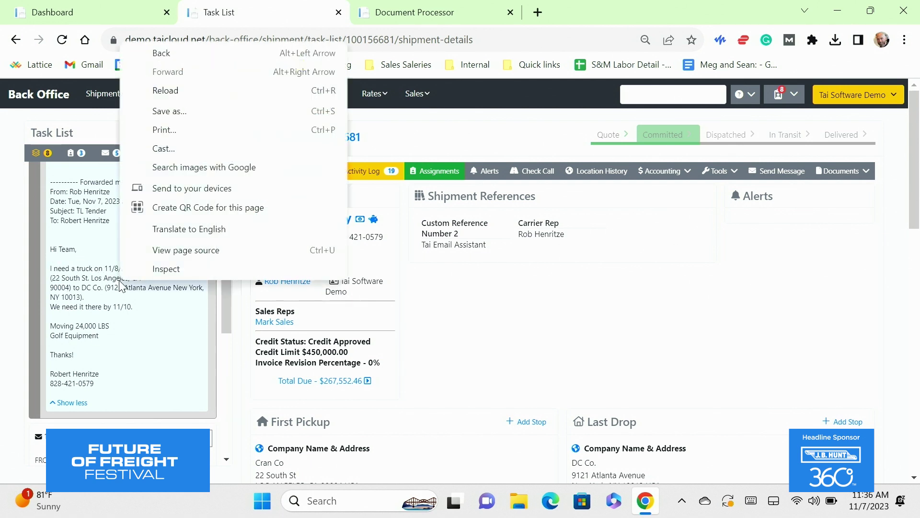
click(19, 293)
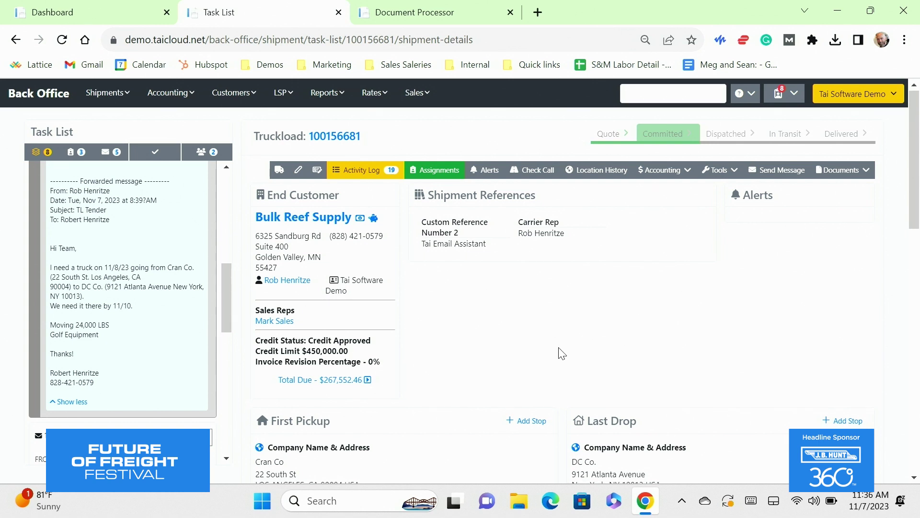
scroll(562, 353, down, 2)
scroll(562, 353, down, 4)
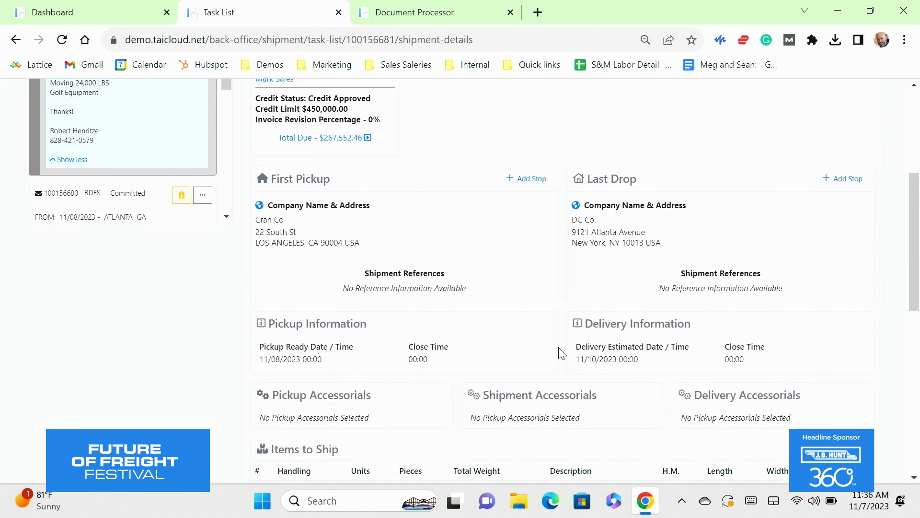
scroll(562, 353, down, 3)
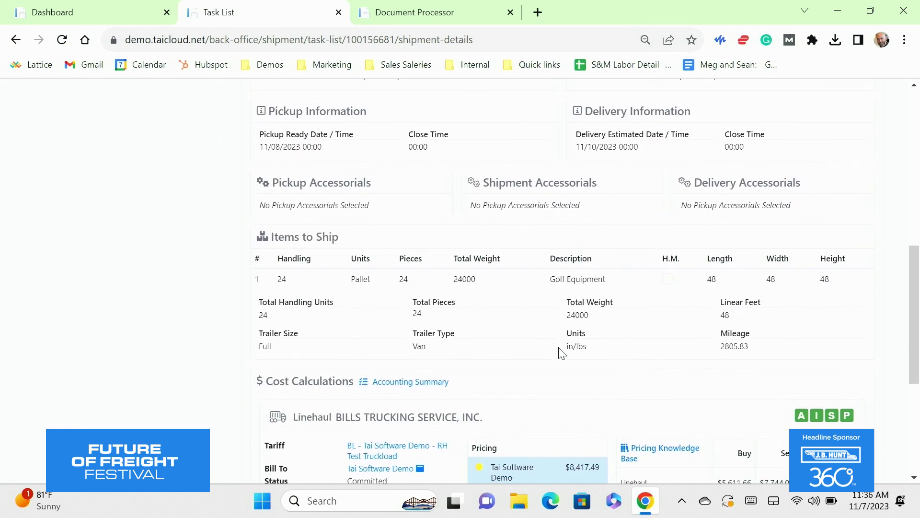
scroll(562, 353, down, 1)
scroll(562, 353, down, 3)
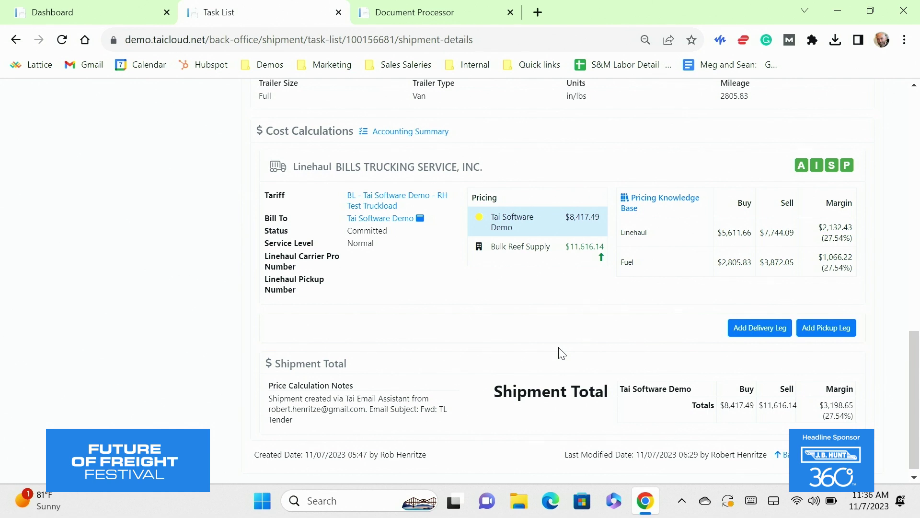
scroll(518, 290, up, 15)
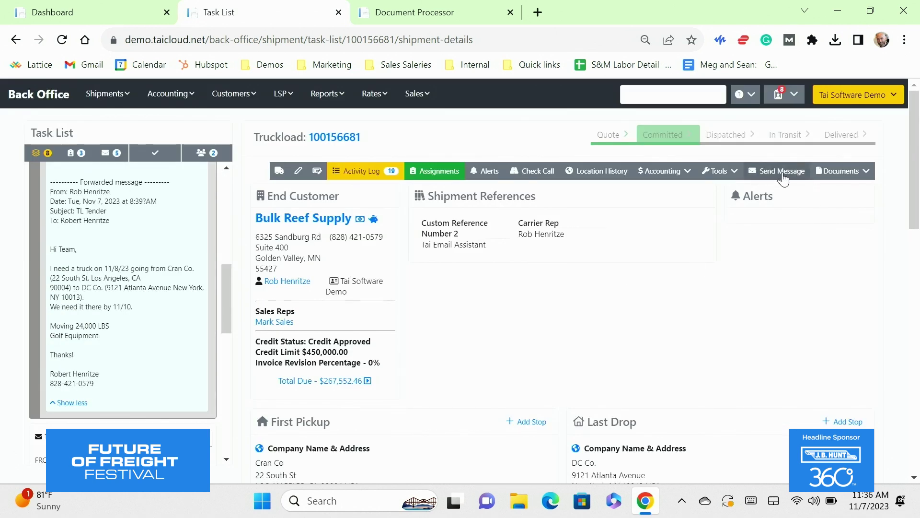
Step: Start a new message for shipment 100156681 and apply the Quote Response template
click(783, 178)
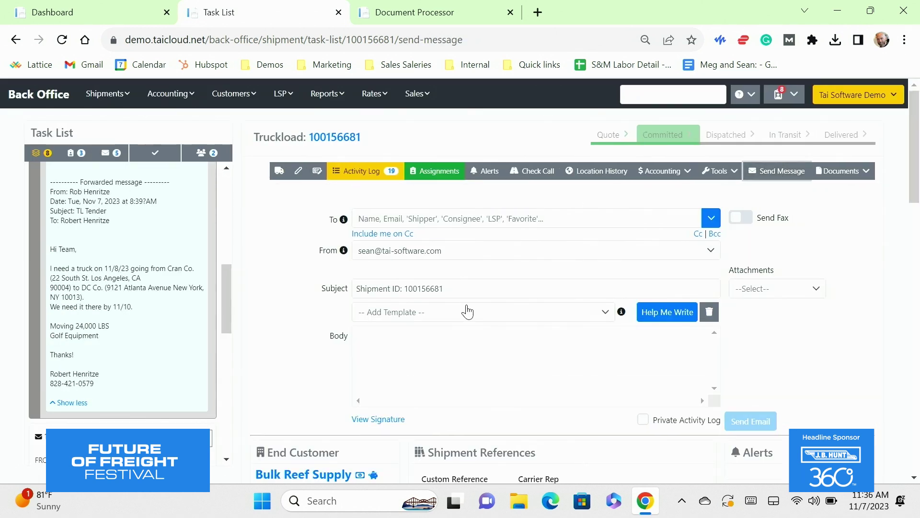
click(468, 320)
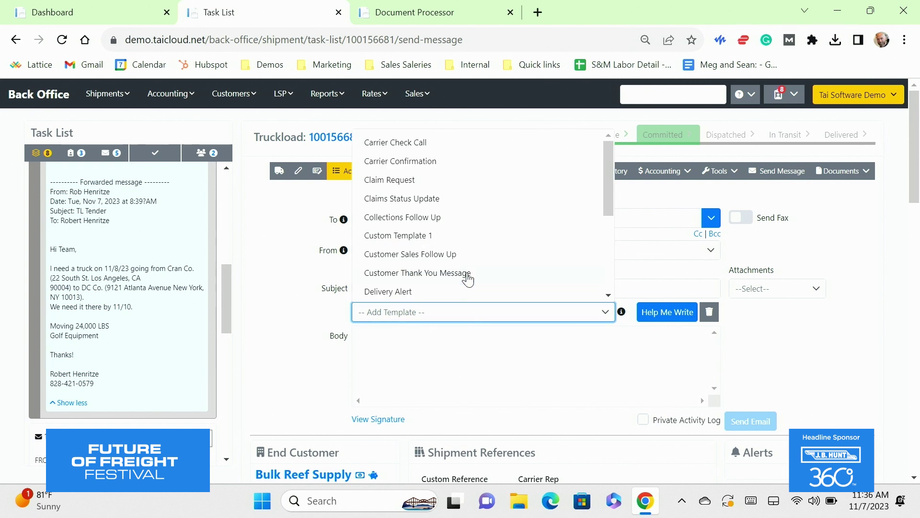
scroll(469, 277, down, 3)
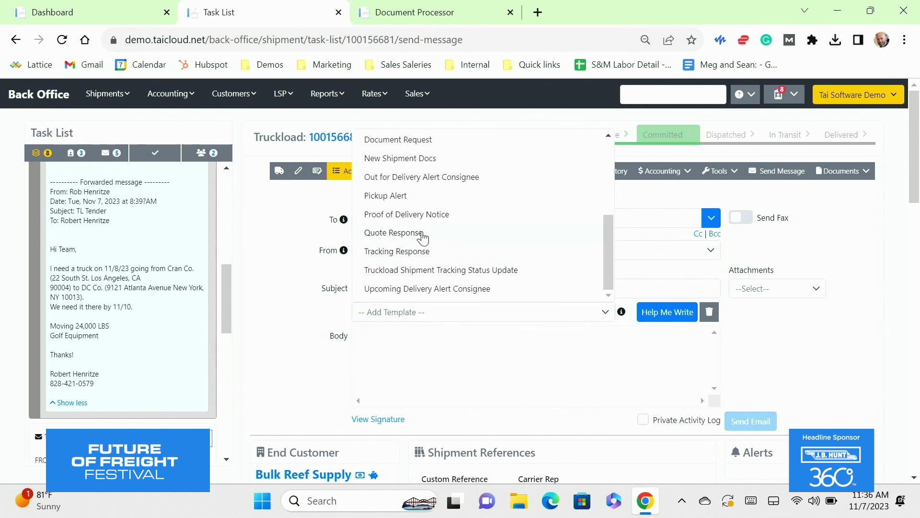
key(Escape)
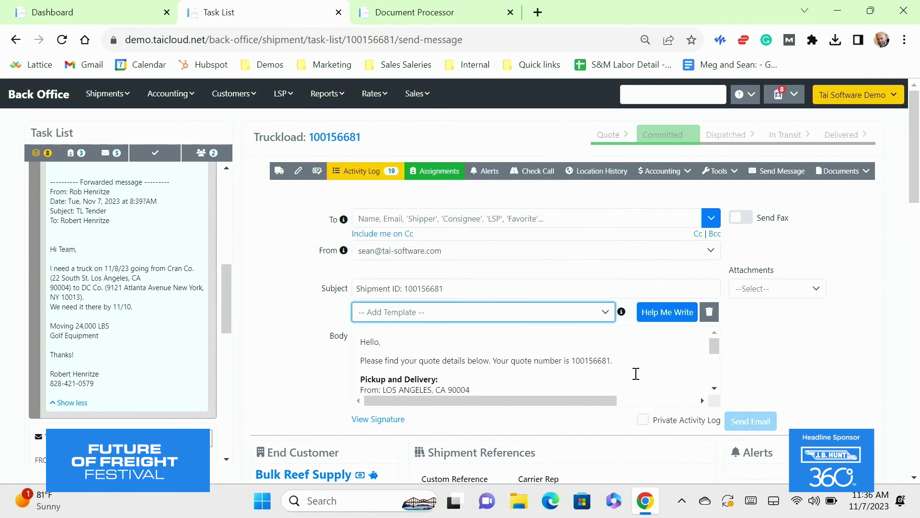
Step: Check the filled Bills Trucking Service quote at $11,616.14 with its book-now link, then open task 100156445
scroll(636, 373, down, 2)
scroll(808, 361, down, 1)
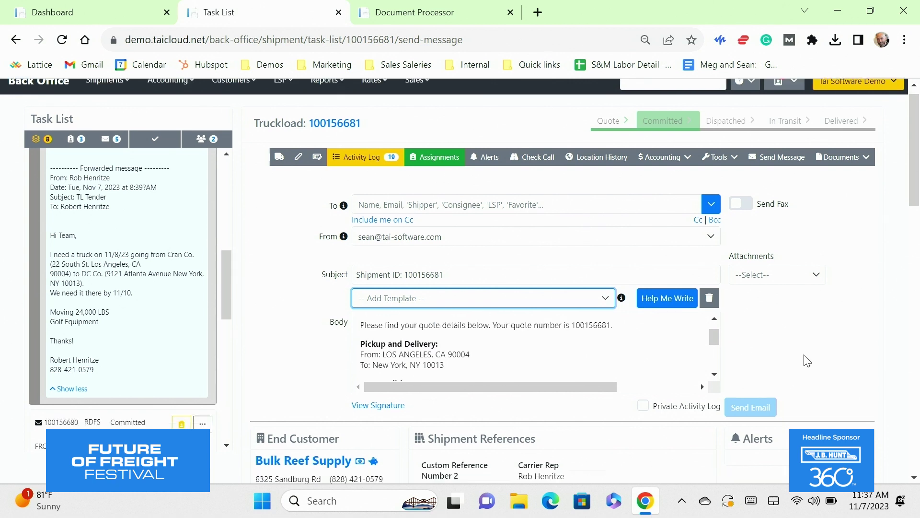
scroll(808, 360, down, 1)
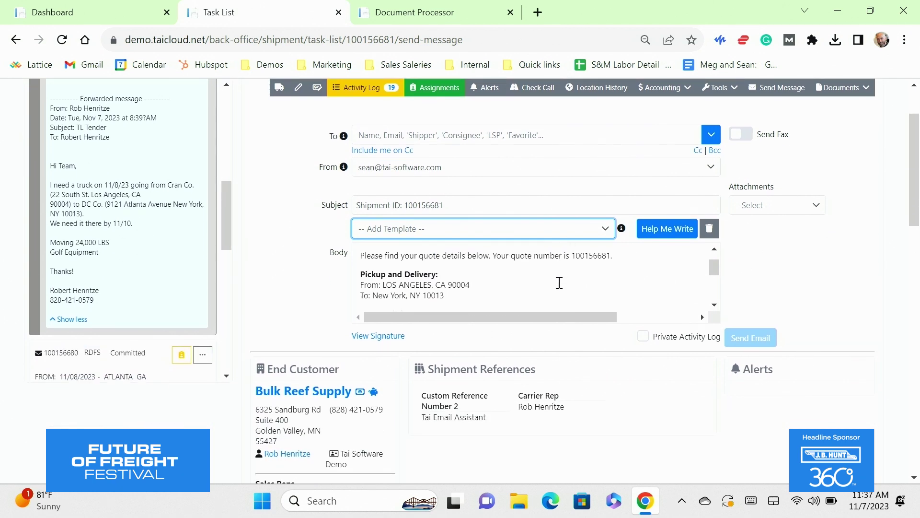
scroll(559, 282, down, 2)
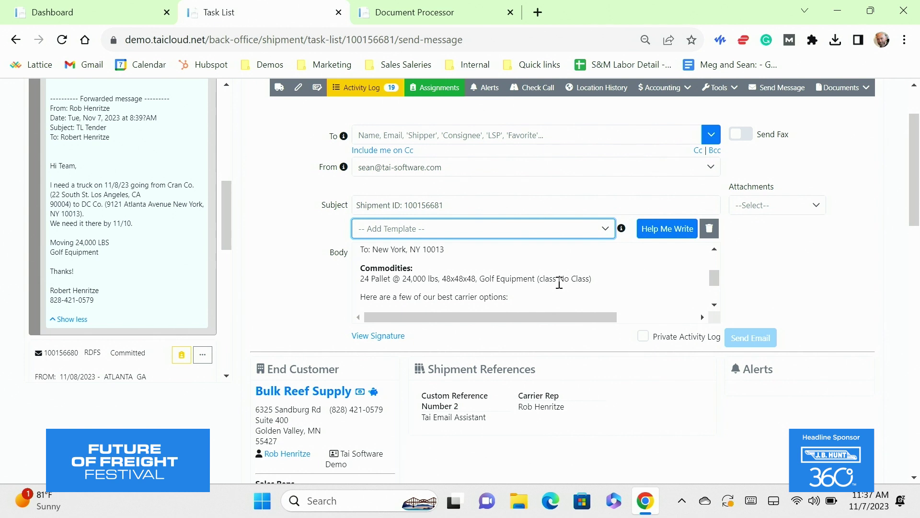
scroll(559, 282, down, 2)
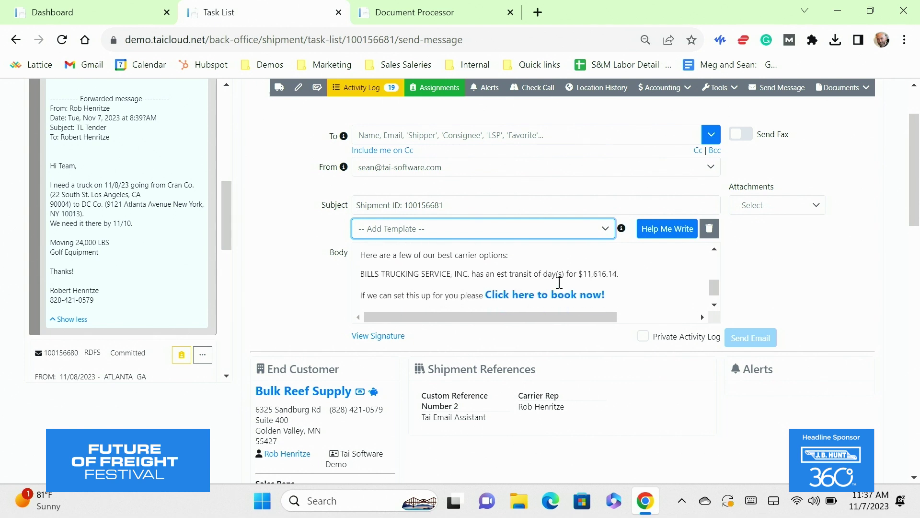
scroll(659, 283, down, 1)
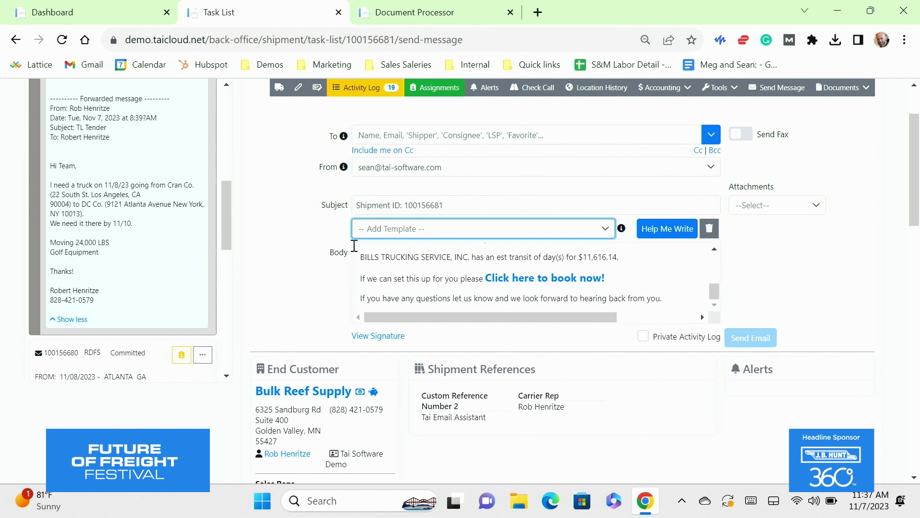
scroll(213, 193, up, 5)
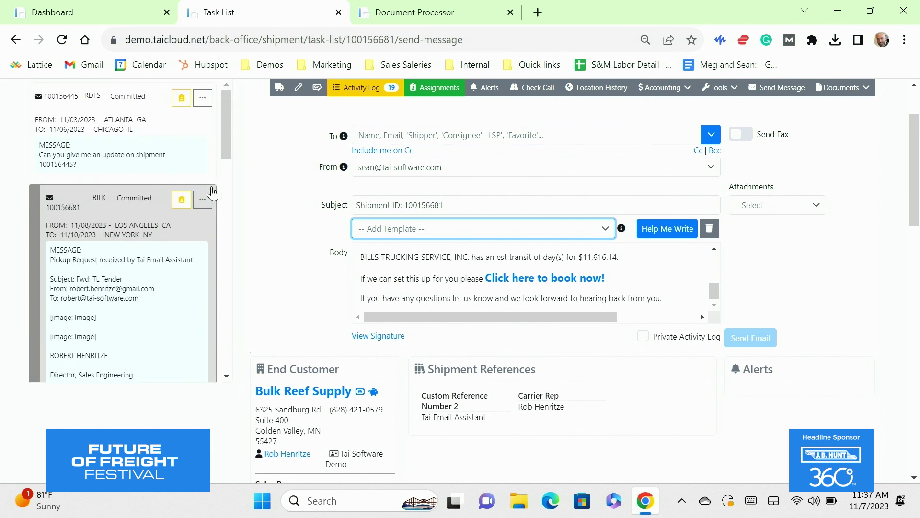
click(176, 122)
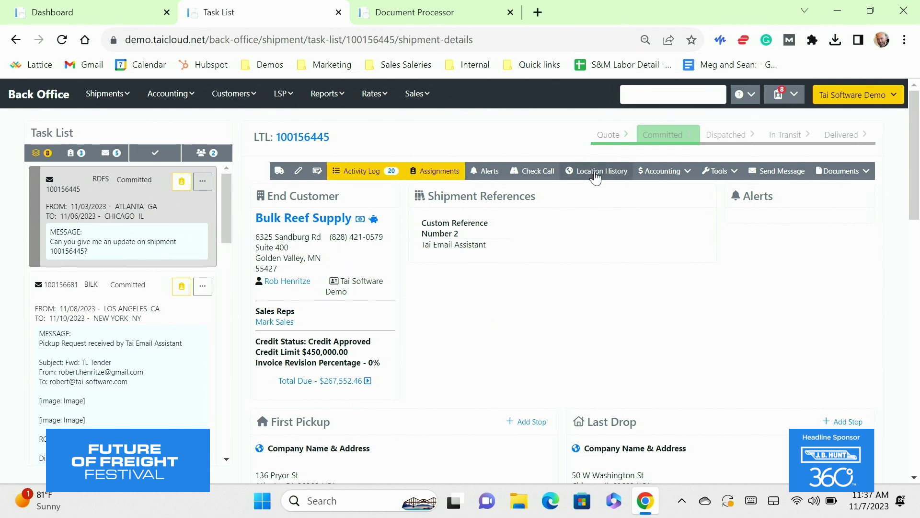
click(597, 176)
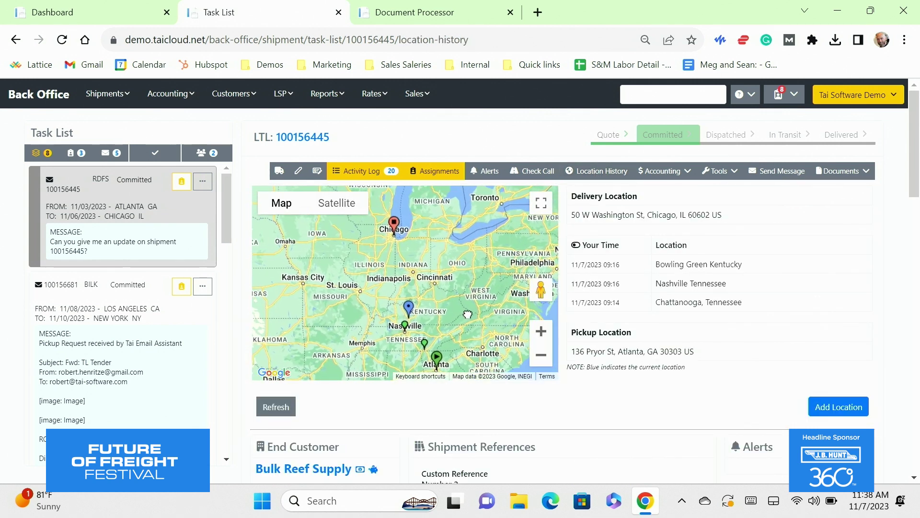
drag(468, 314, 474, 280)
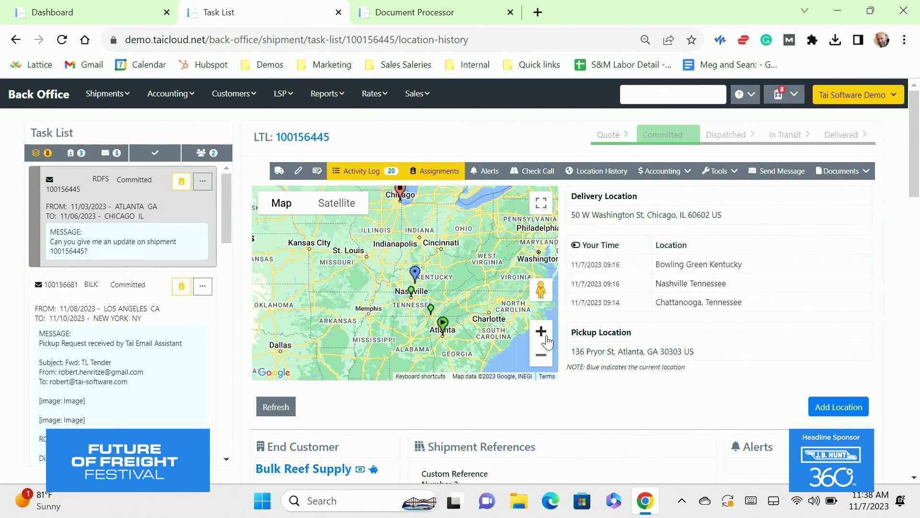
click(542, 332)
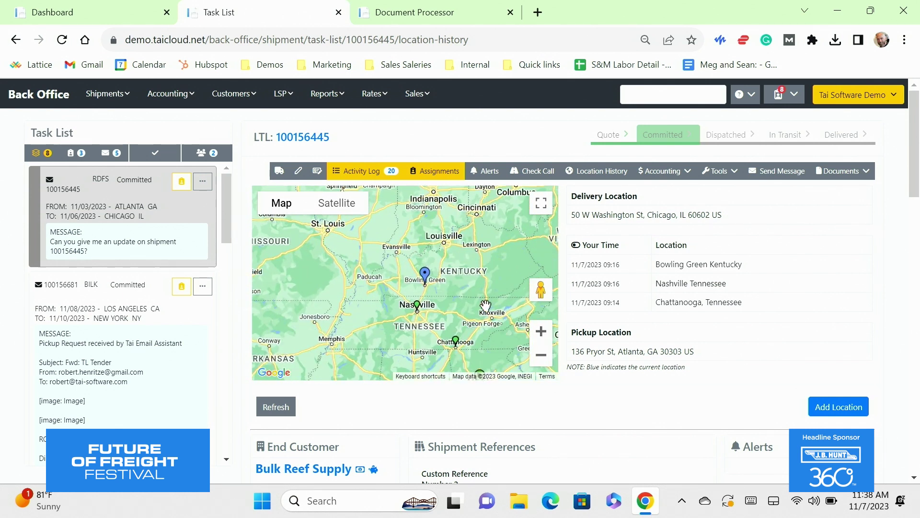
drag(486, 305, 454, 246)
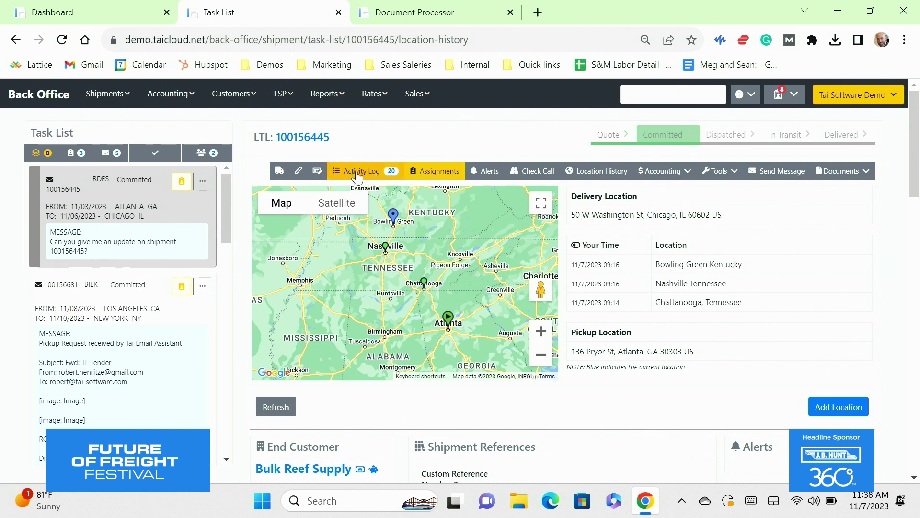
click(357, 177)
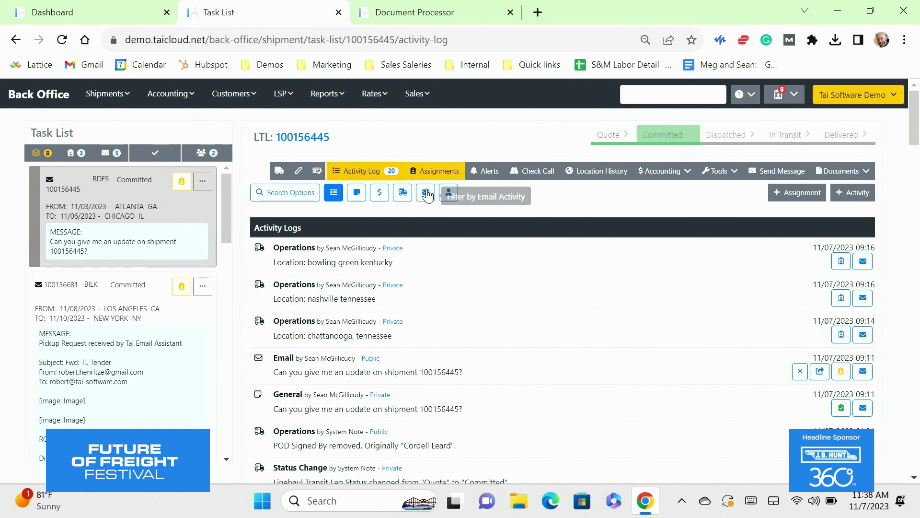
click(426, 194)
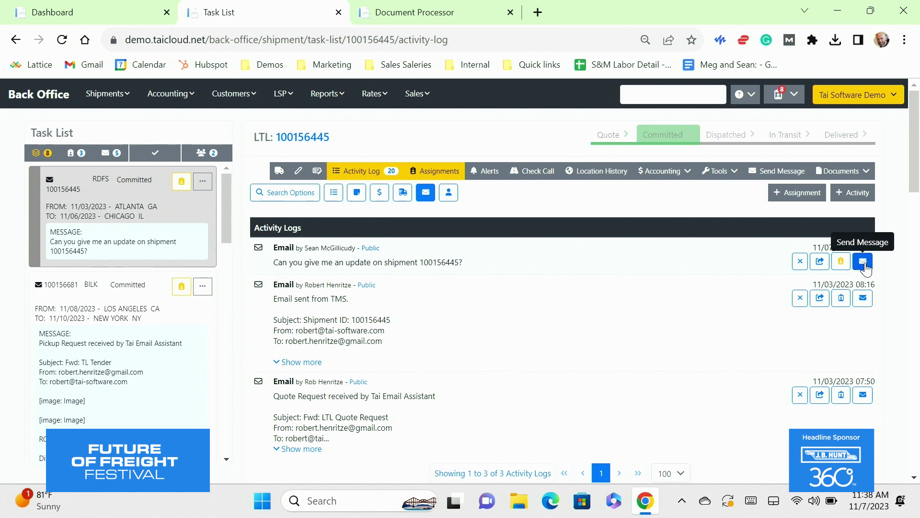
click(865, 267)
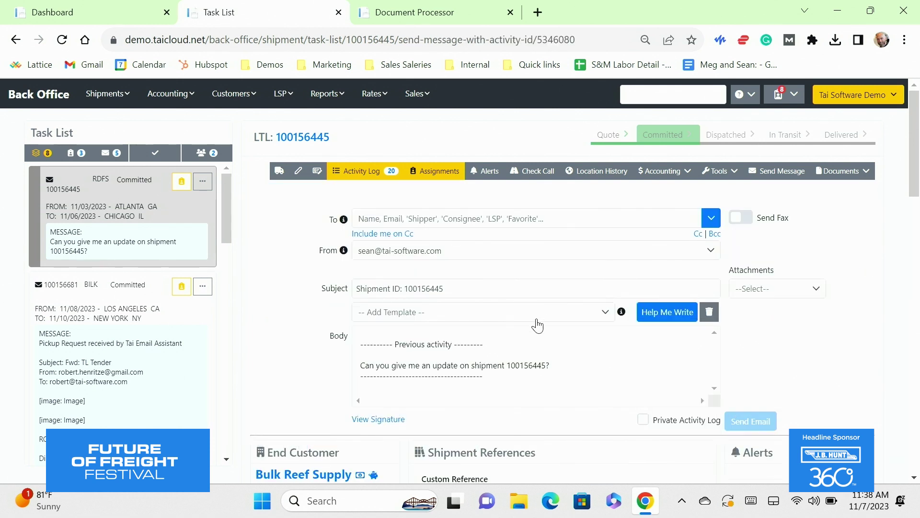
Step: Write 'in kentuckey should be there soon' in the body and expand it with Help Me Write
click(539, 333)
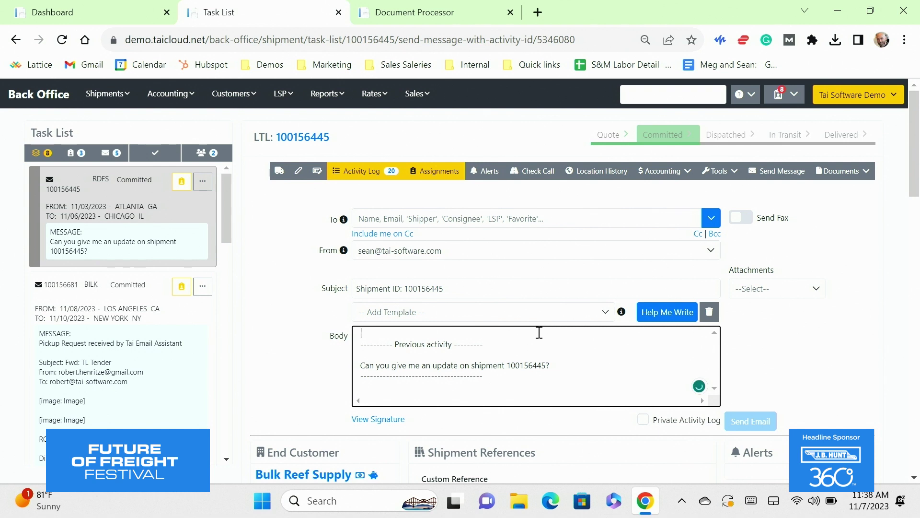
text(in kentuckey should be )
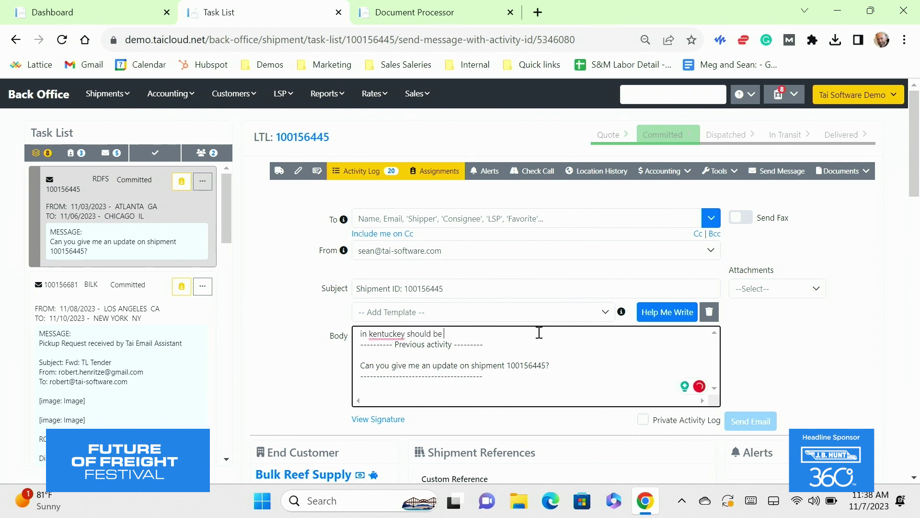
text(there soon)
click(663, 316)
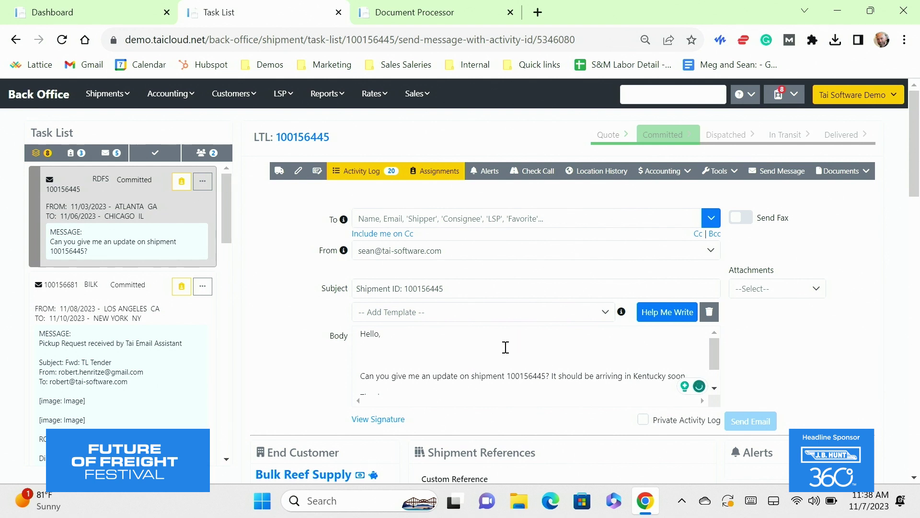
scroll(506, 347, down, 1)
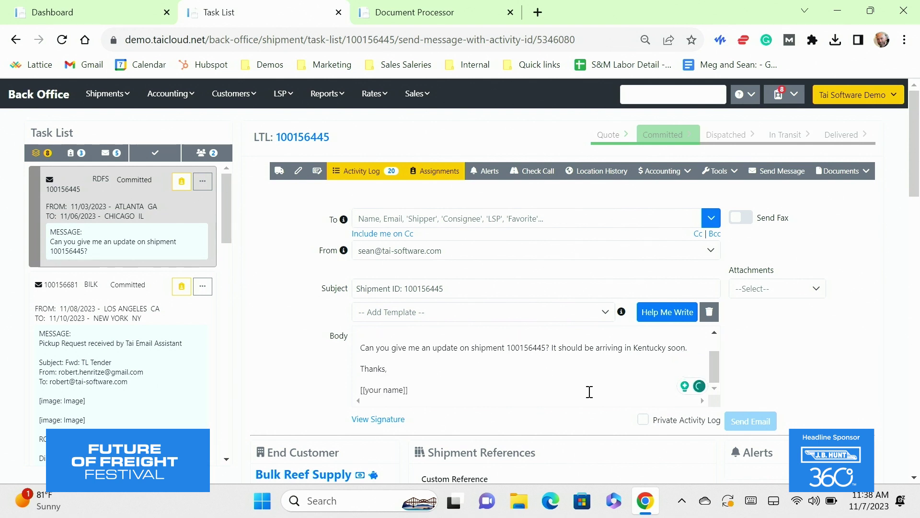
scroll(567, 380, up, 1)
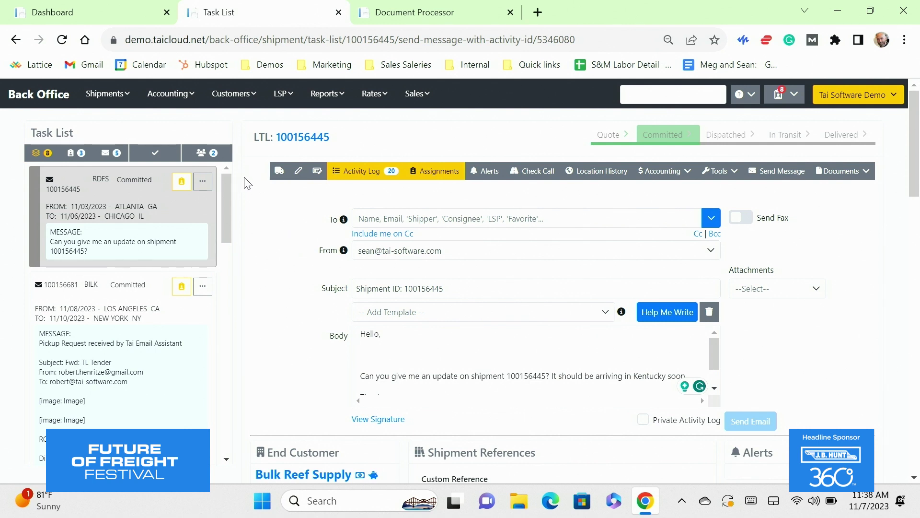
click(109, 95)
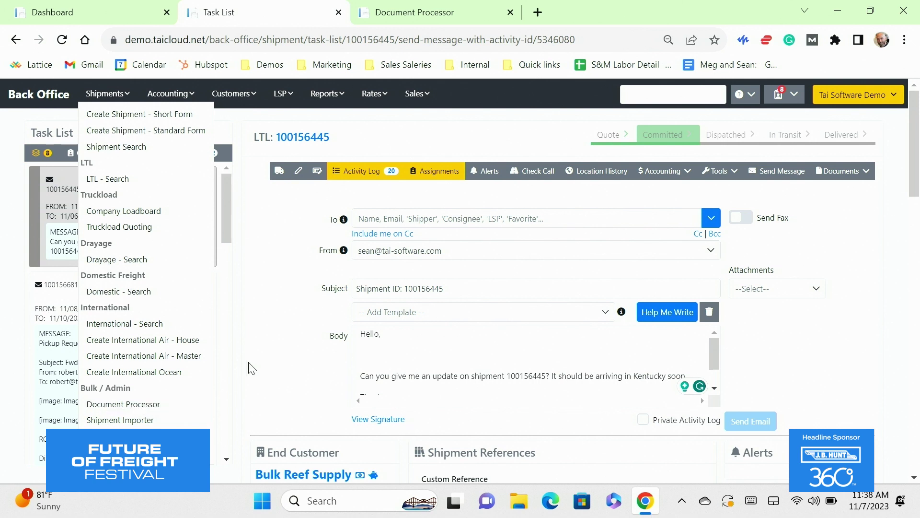
Step: In Document Processor, advance the Bills Trucking carrier bill for shipment 100145800 through matching to Details
click(460, 12)
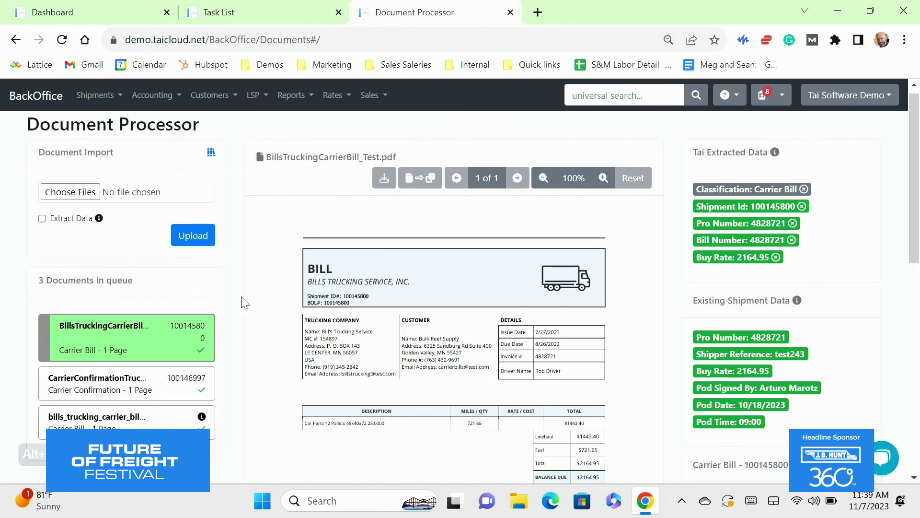
scroll(251, 305, down, 2)
scroll(251, 305, up, 1)
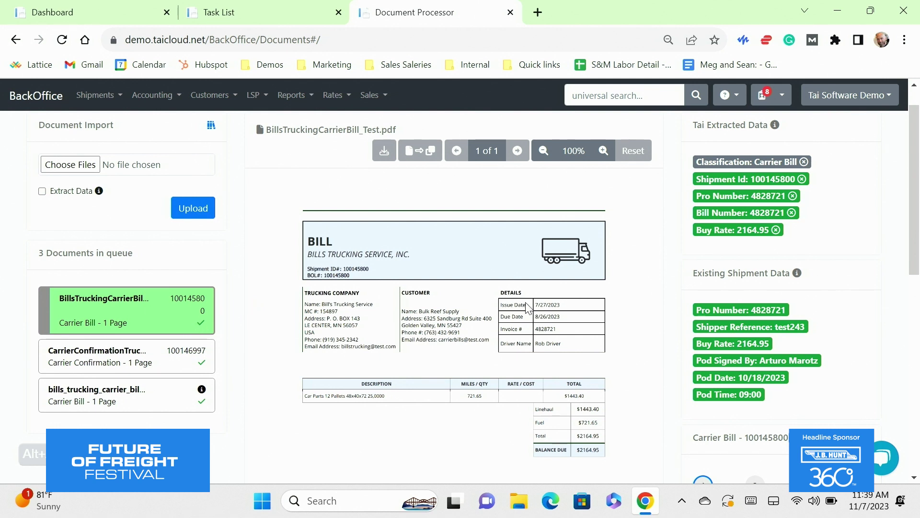
scroll(667, 320, down, 5)
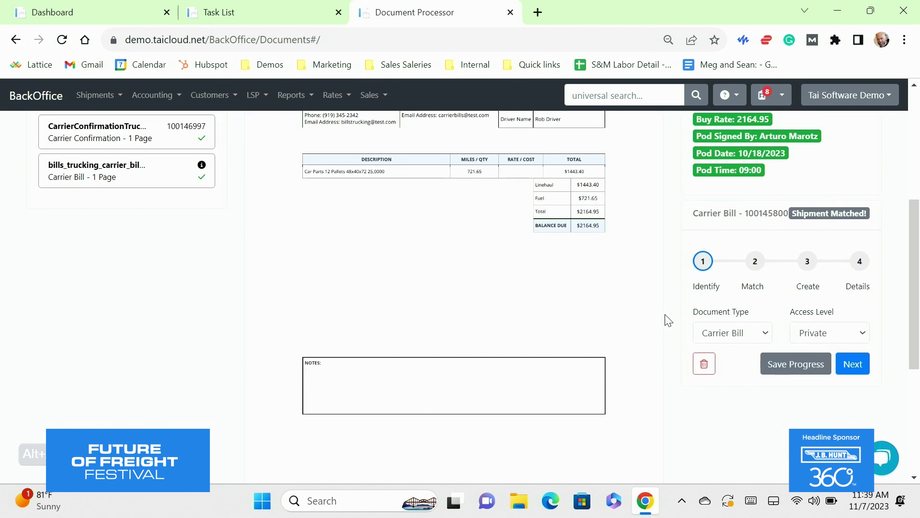
click(859, 370)
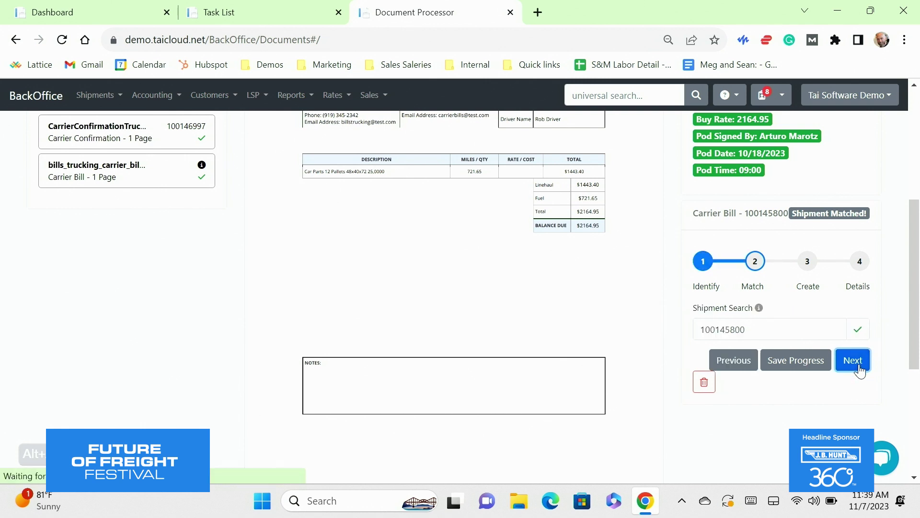
click(859, 366)
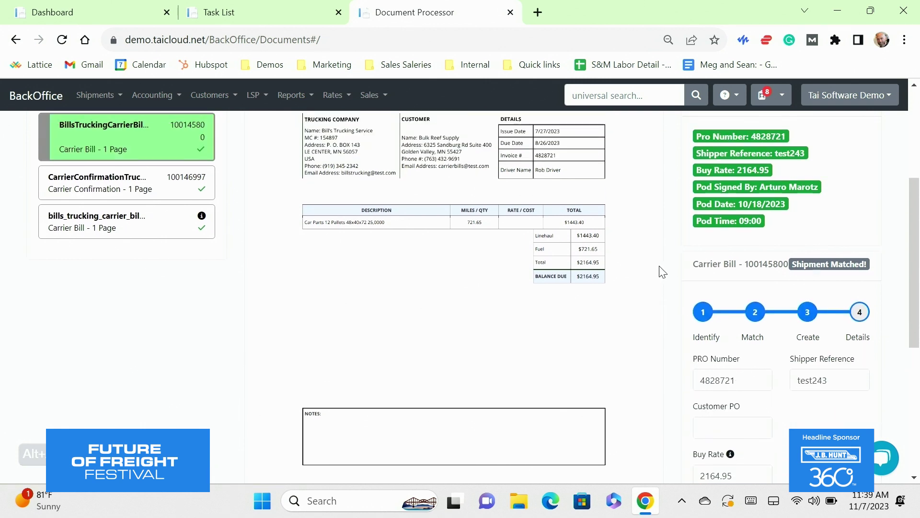
scroll(660, 269, up, 5)
scroll(662, 271, up, 1)
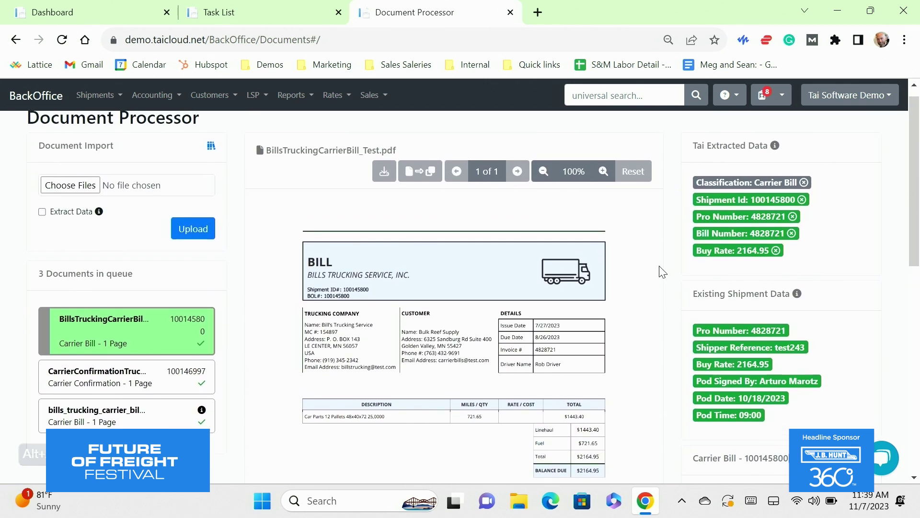